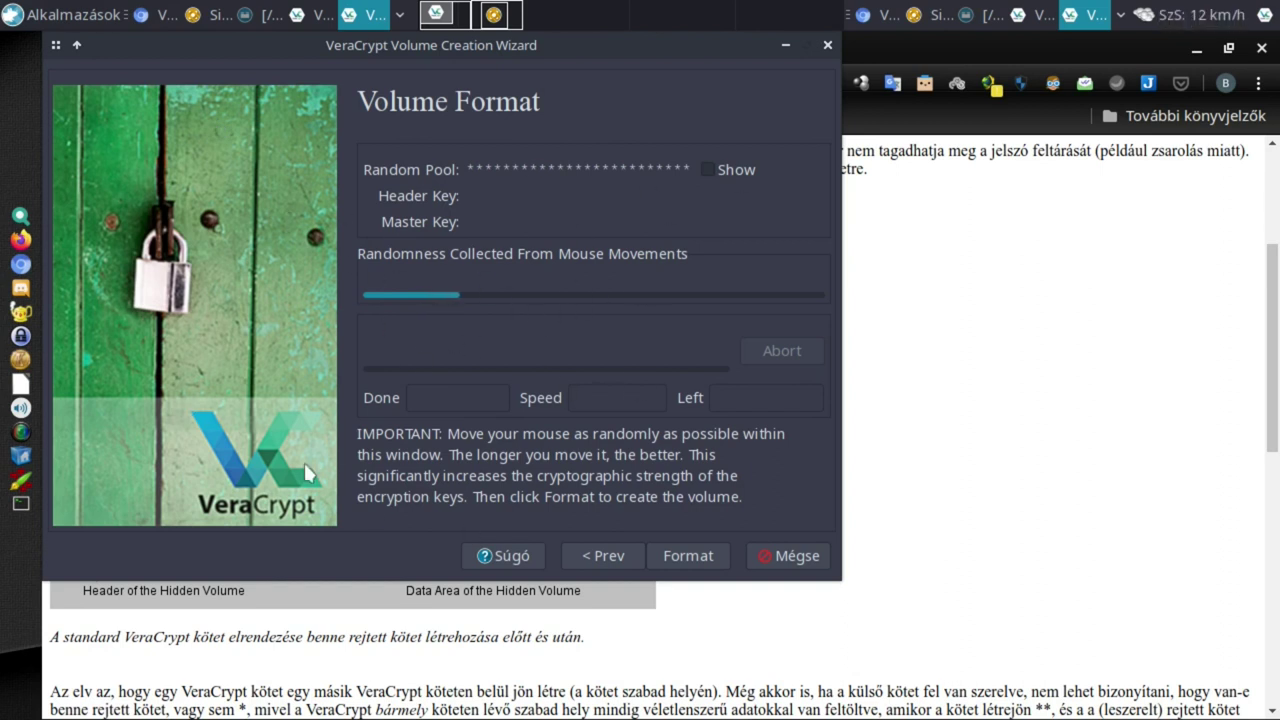
Show the random pool contents, format the volume and authorize its creation with the administrator password.
click(703, 168)
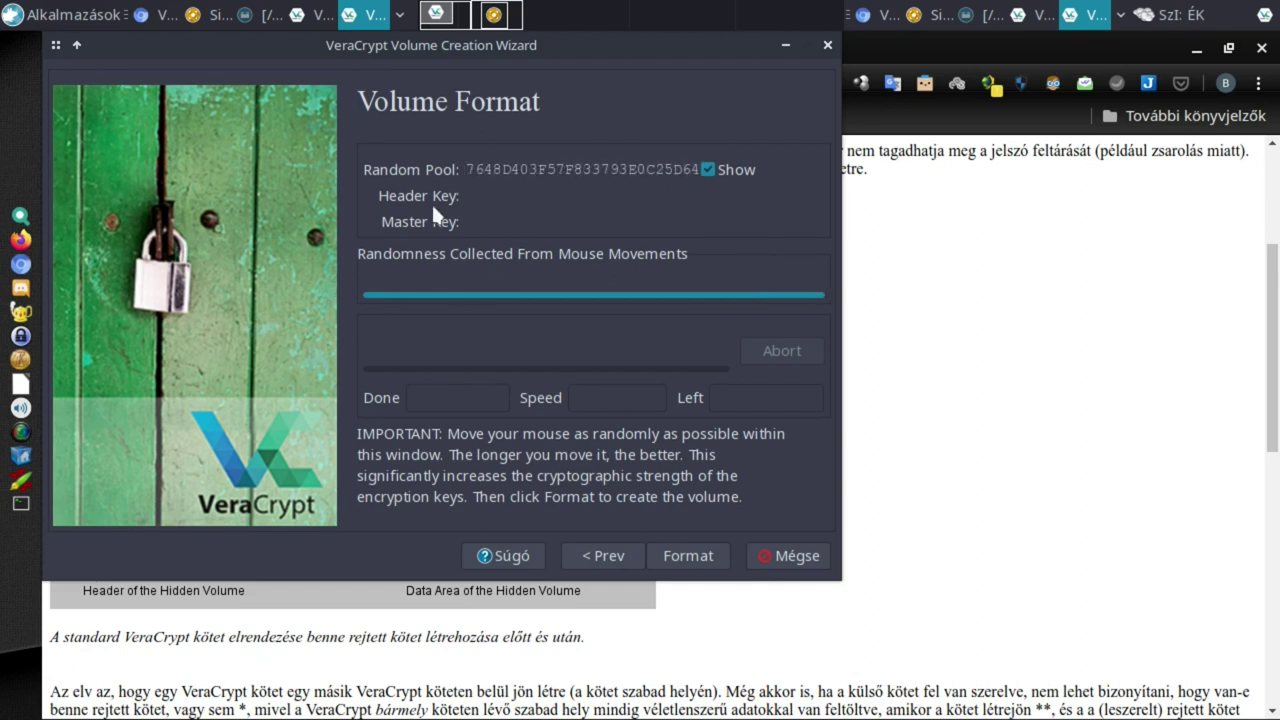
click(701, 557)
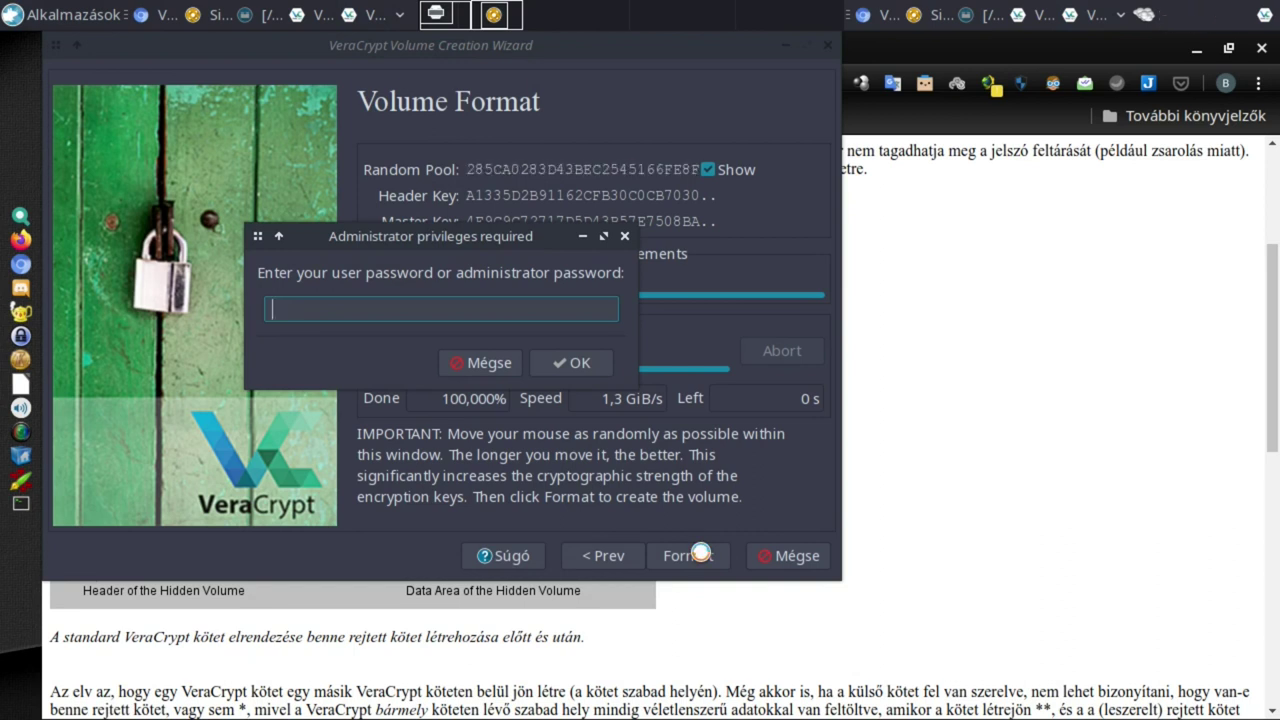
text(•••••••)
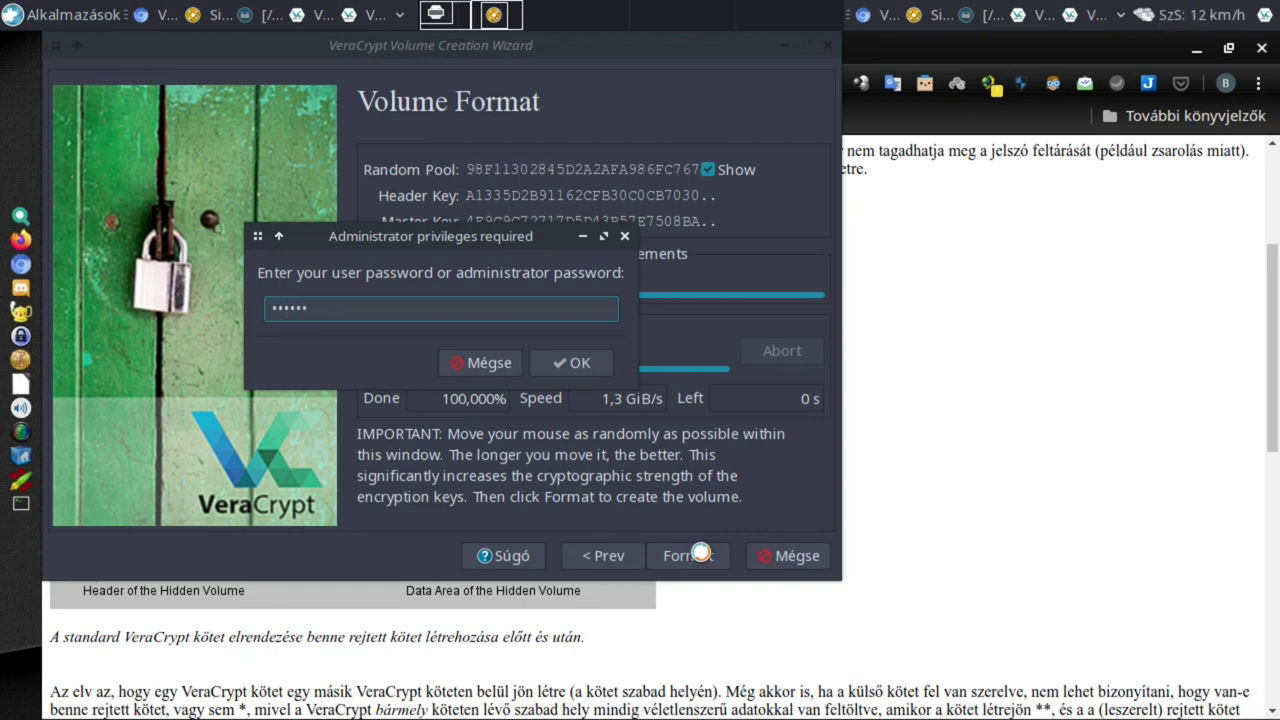
click(572, 362)
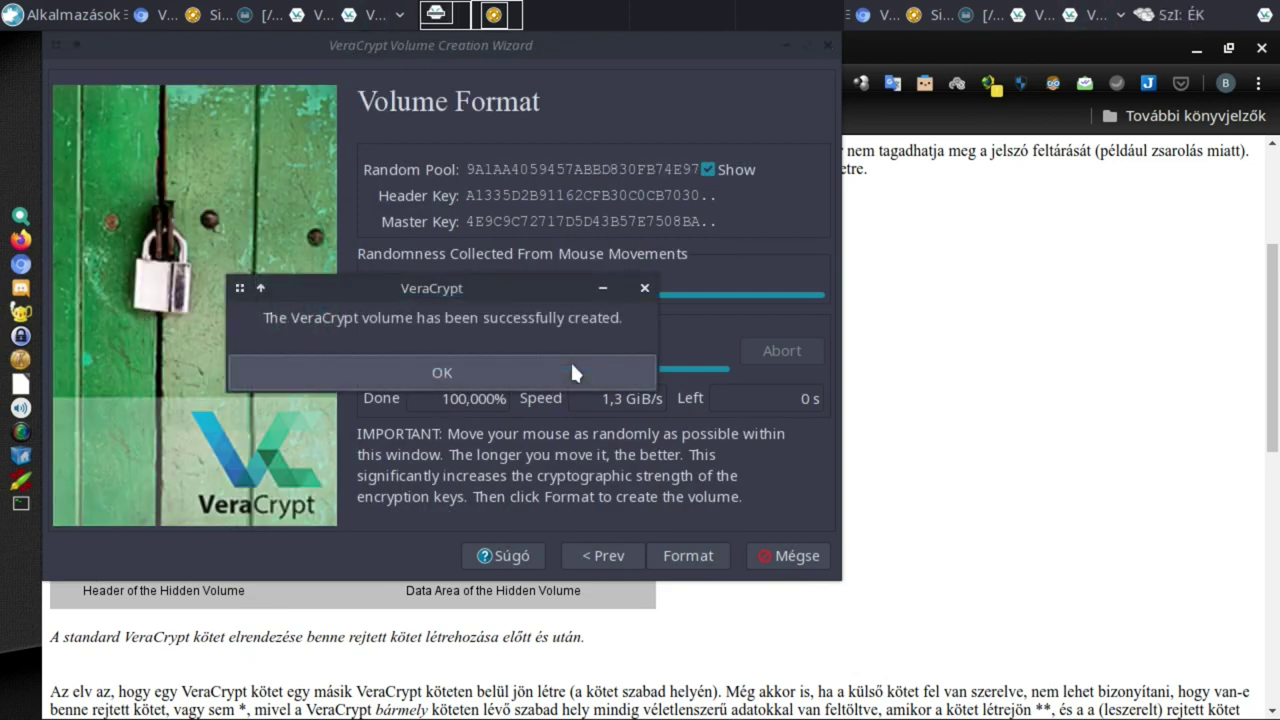
click(458, 371)
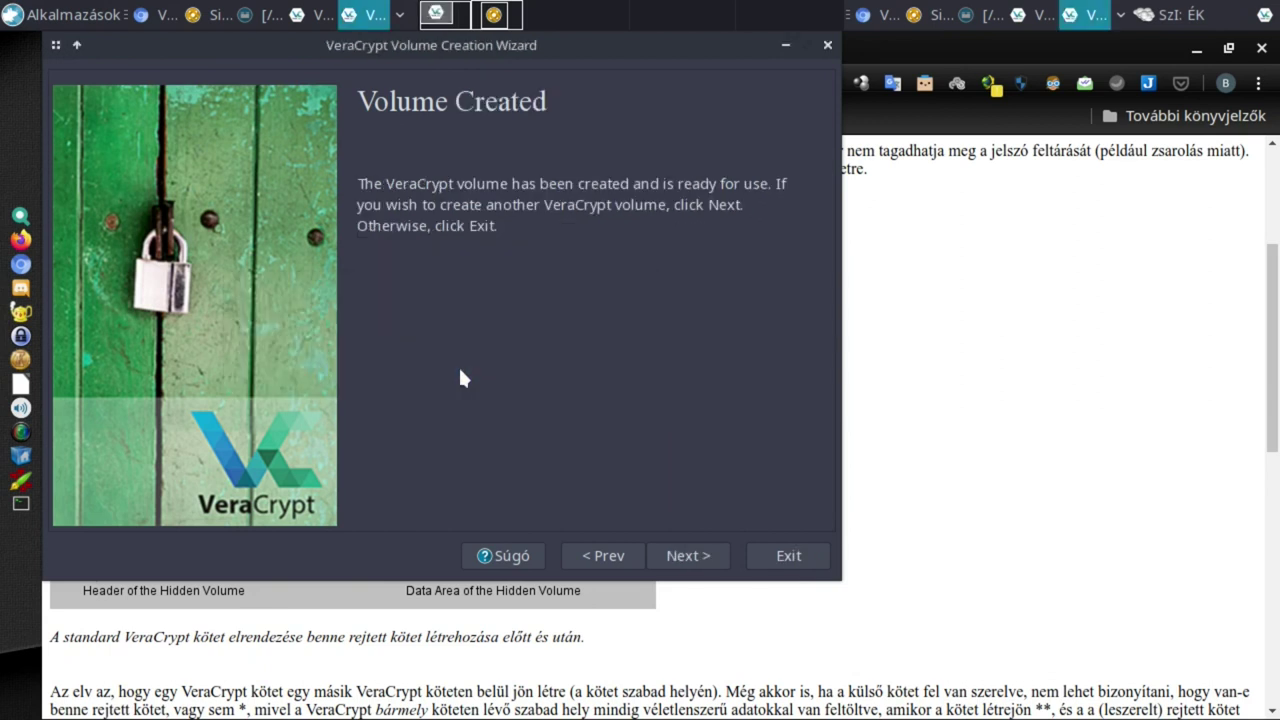
Leave the volume creation wizard without creating another volume and reposition the main VeraCrypt window.
click(688, 555)
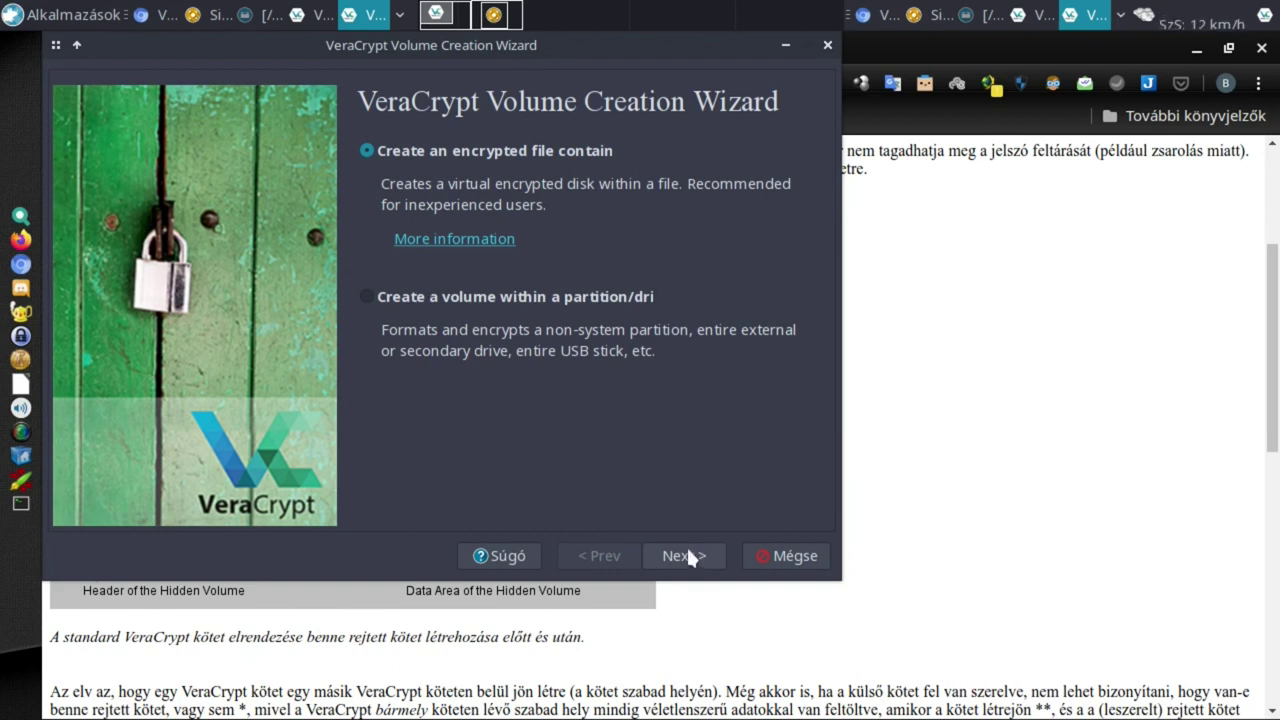
click(782, 549)
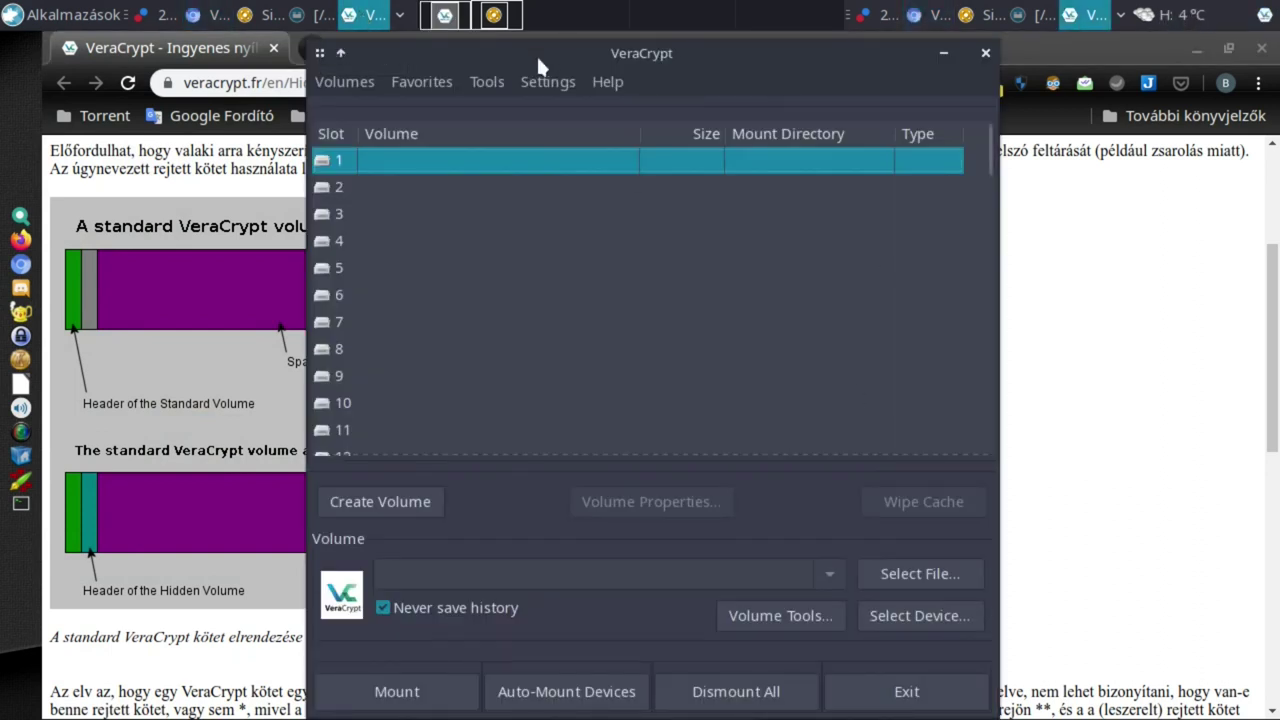
drag(537, 59, 515, 44)
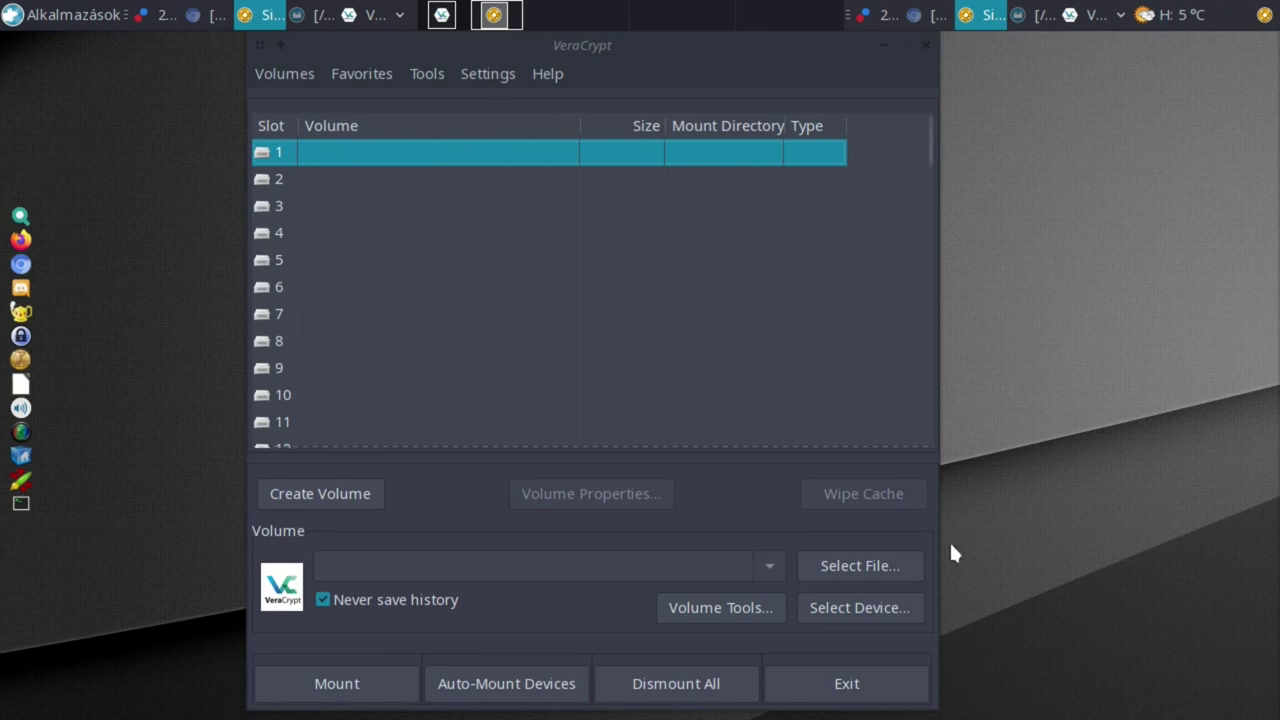
Select the file titkos in the home folder as the volume to work with.
click(838, 570)
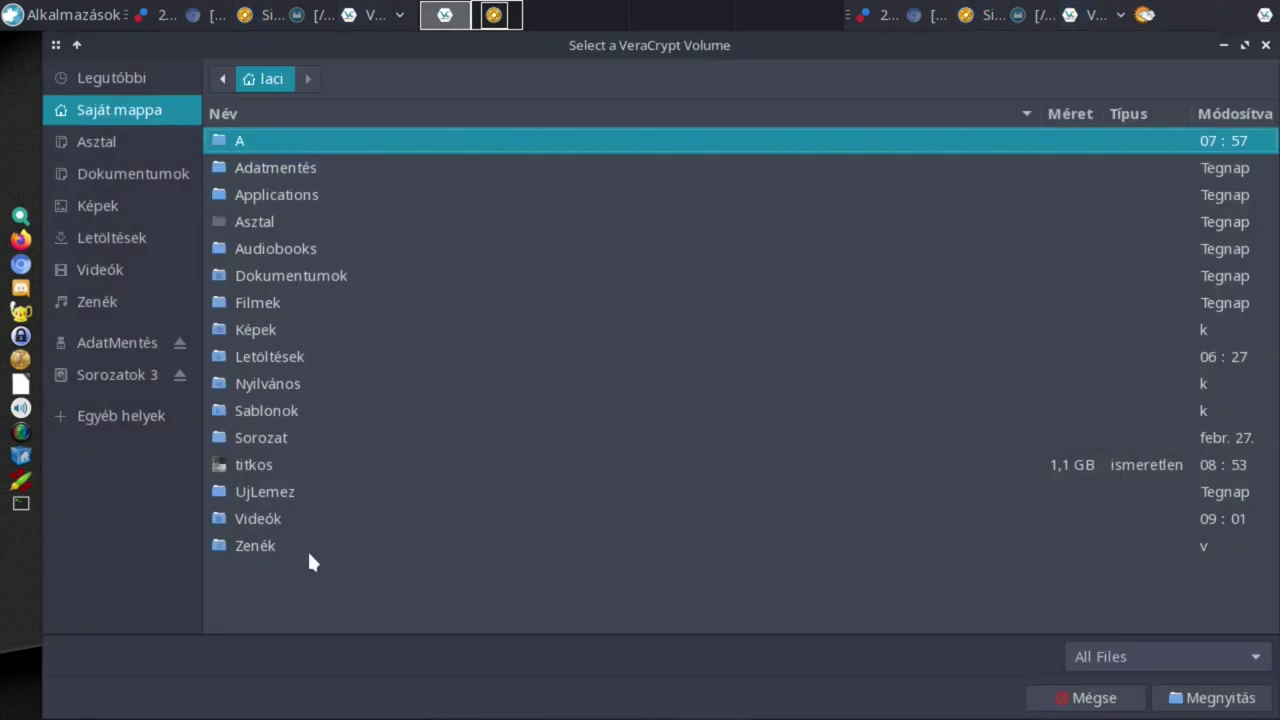
click(251, 228)
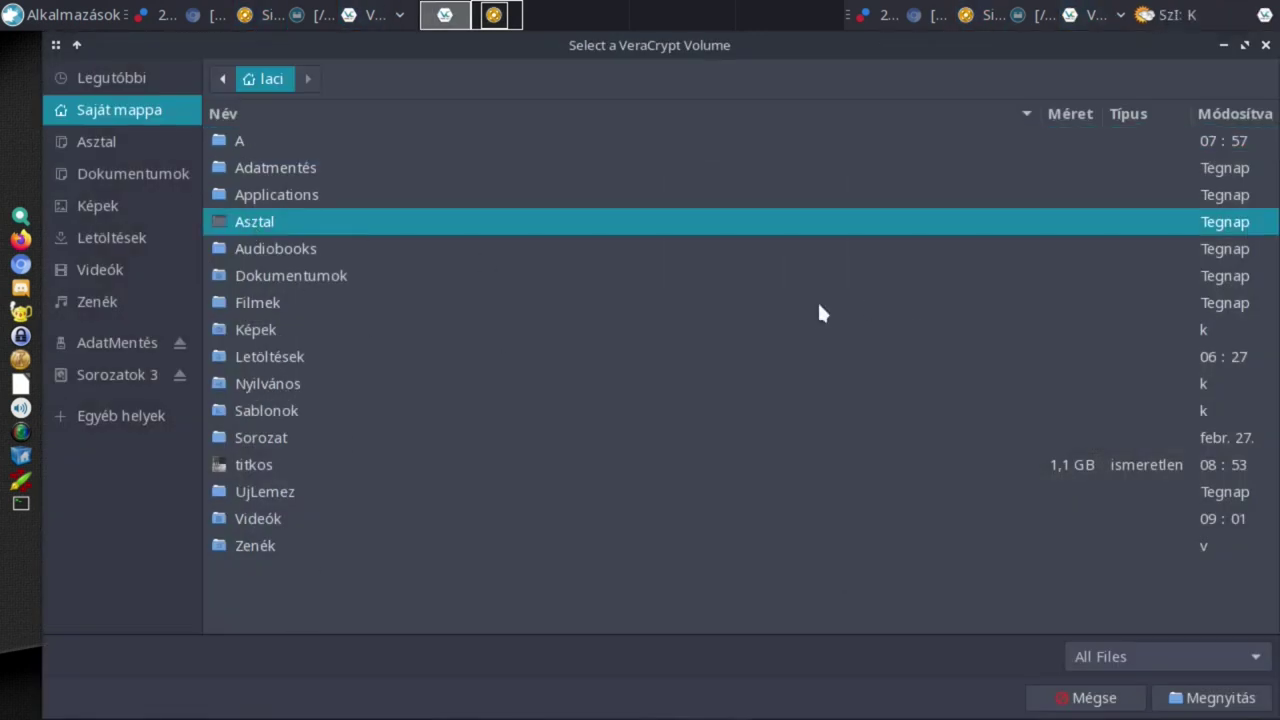
click(254, 465)
click(1212, 697)
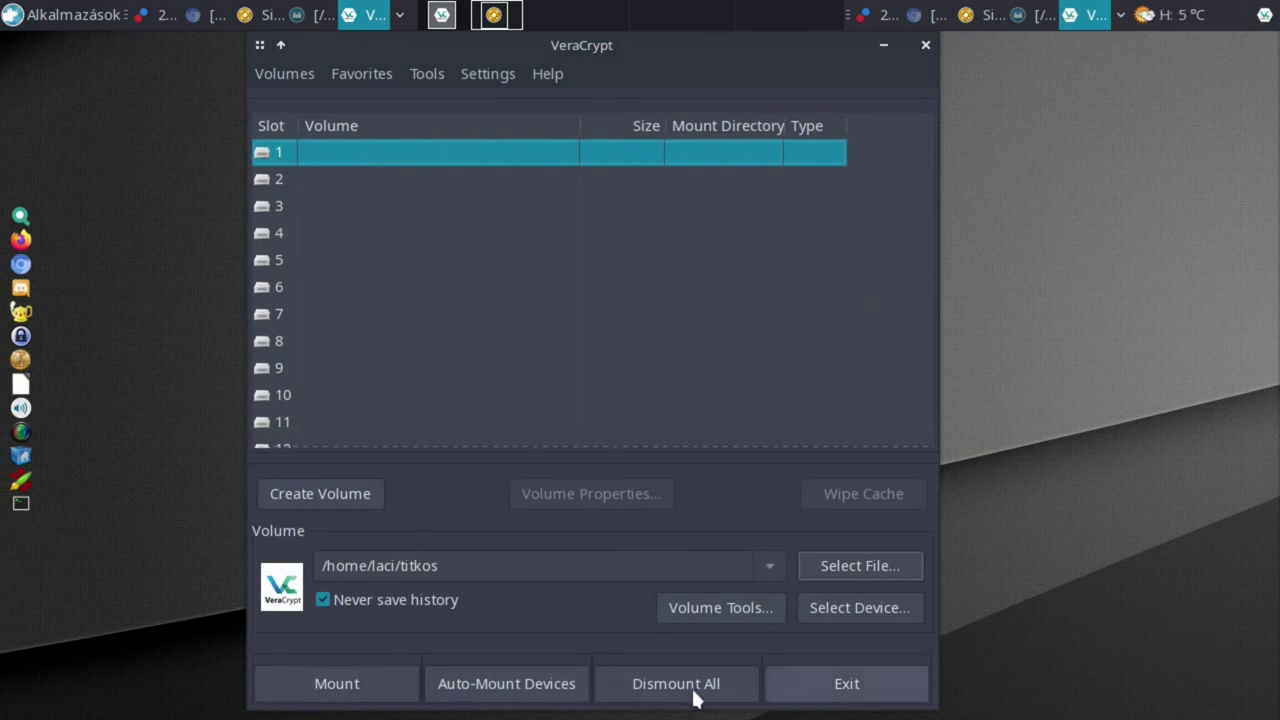
Start mounting the titkos volume, entering the volume password and enabling and filling in the volume PIM.
click(338, 688)
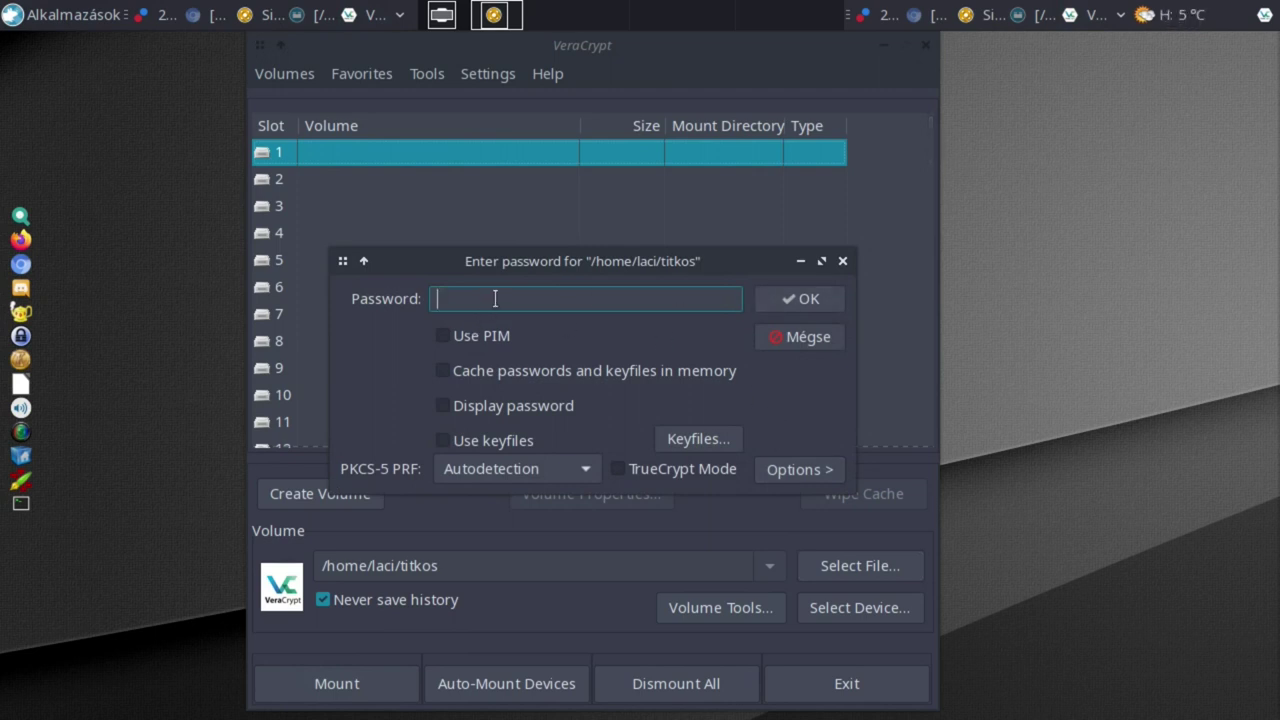
text(•••)
click(441, 334)
click(481, 337)
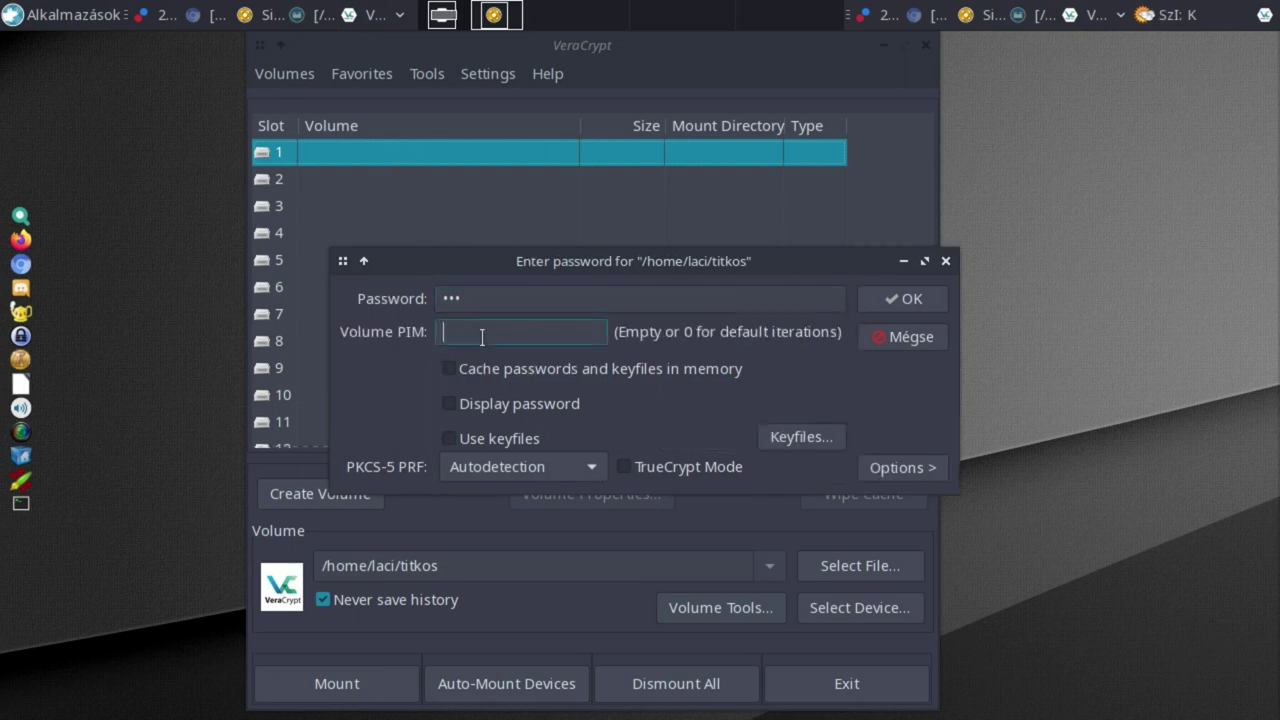
text(••••)
Create a folder named Titkos in the home folder and mount the volume with it as the mount directory.
click(898, 466)
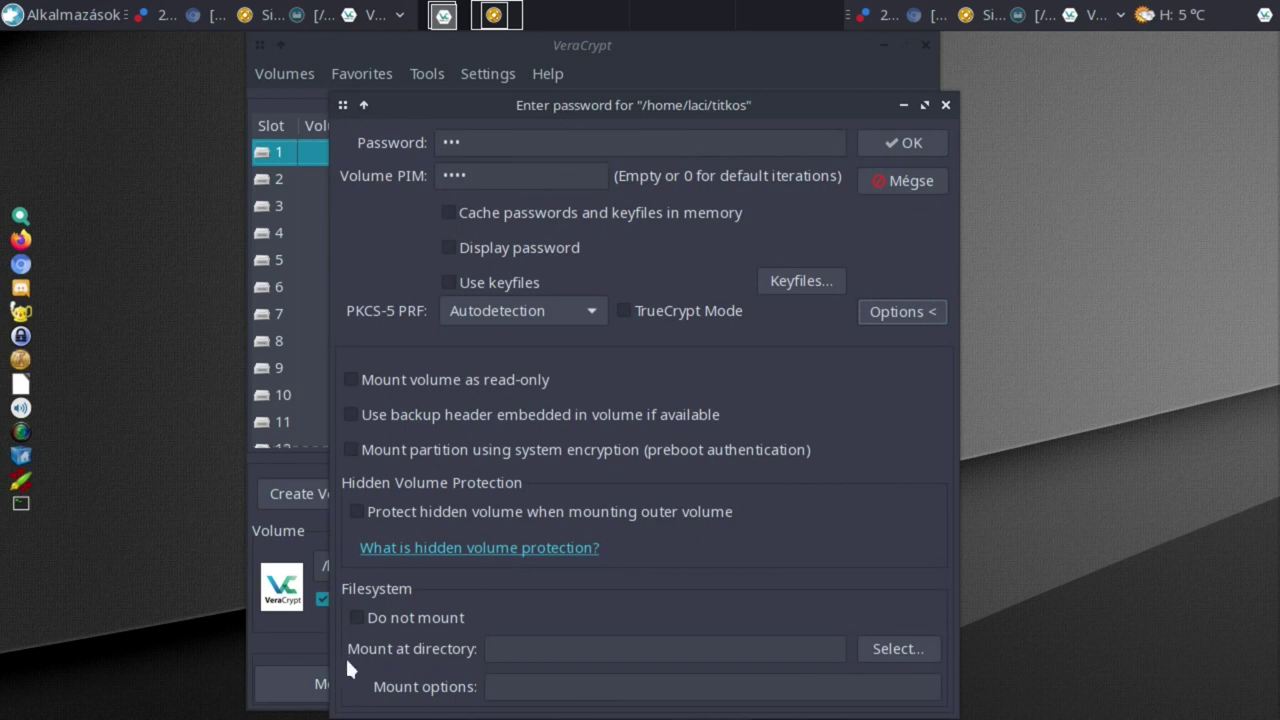
click(900, 647)
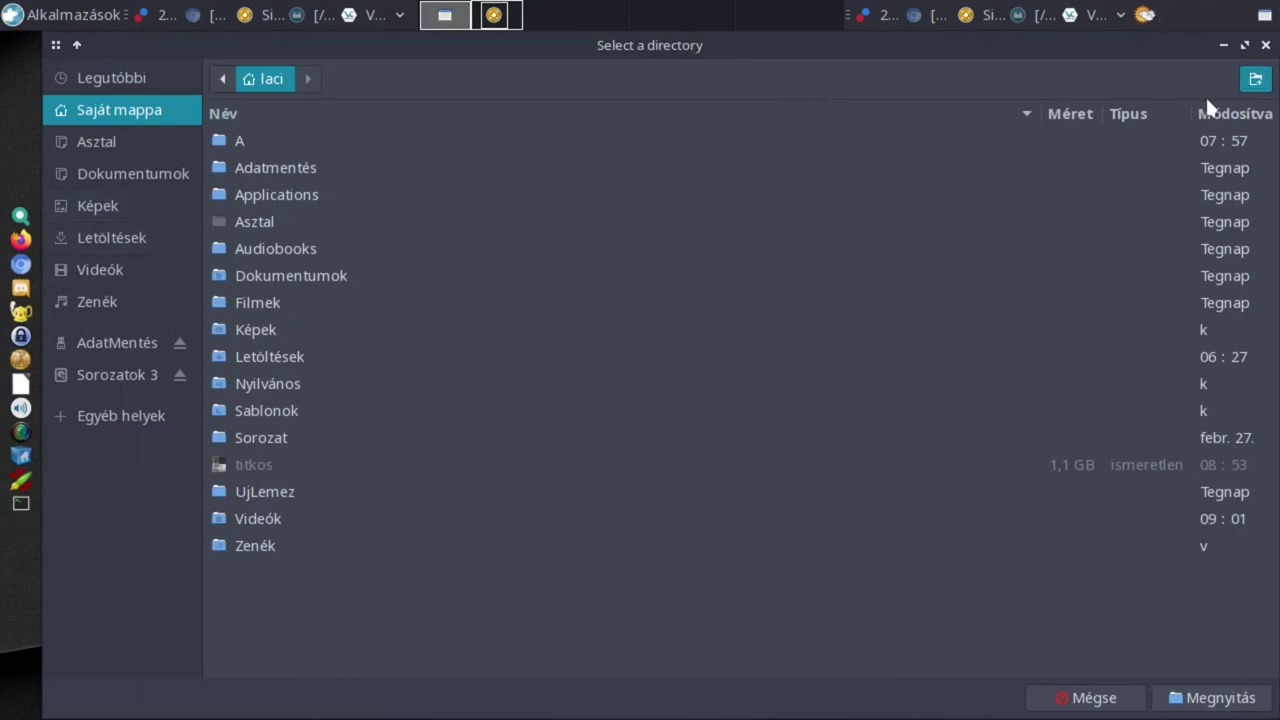
click(1256, 78)
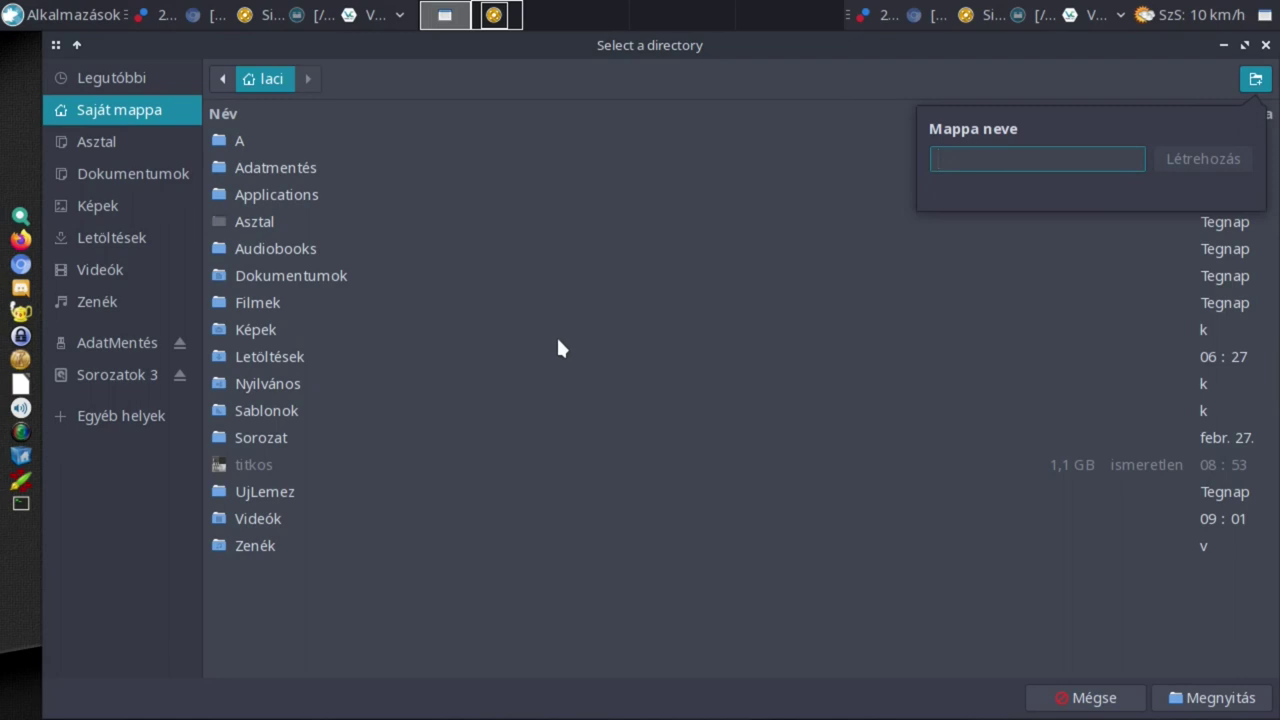
text(Titkos)
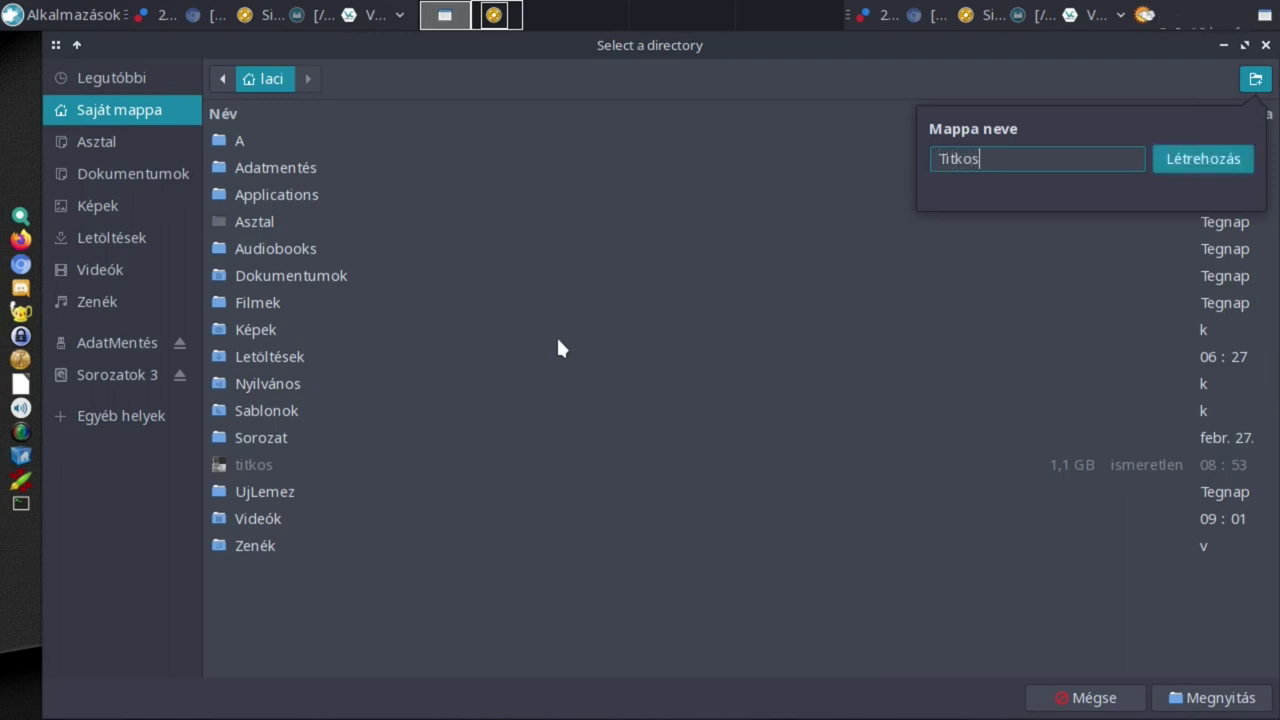
click(1195, 168)
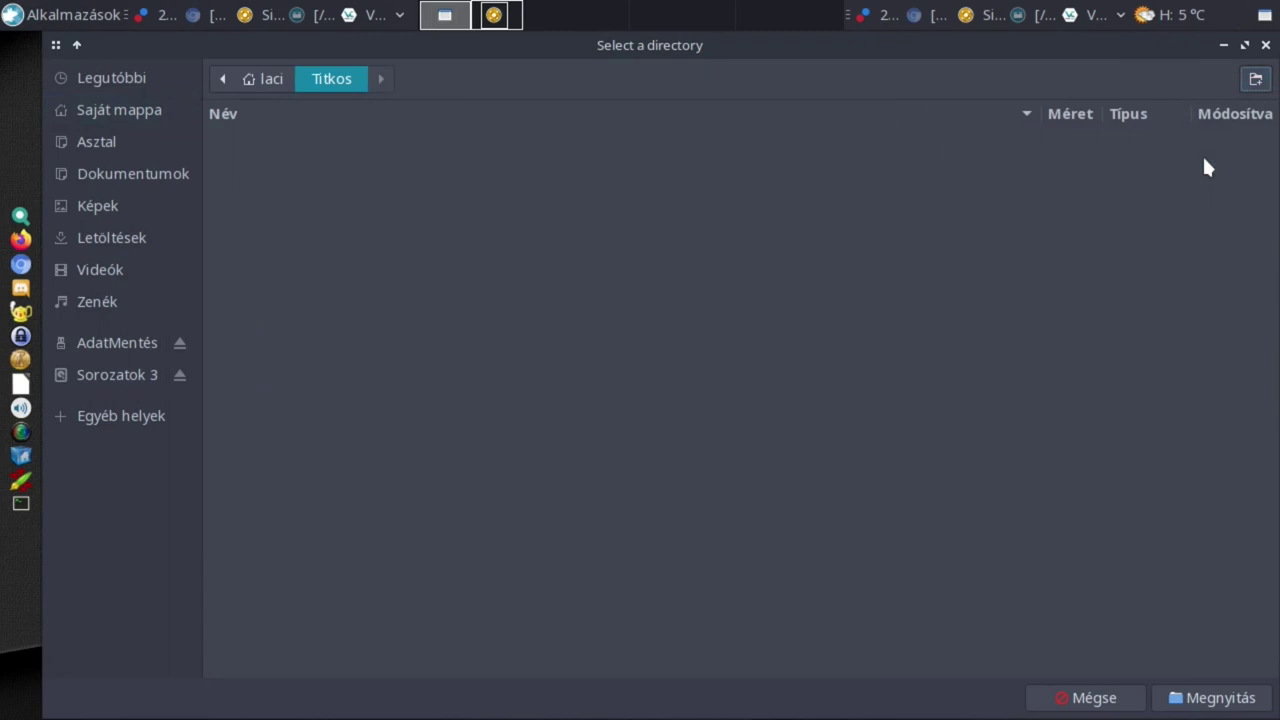
click(1240, 698)
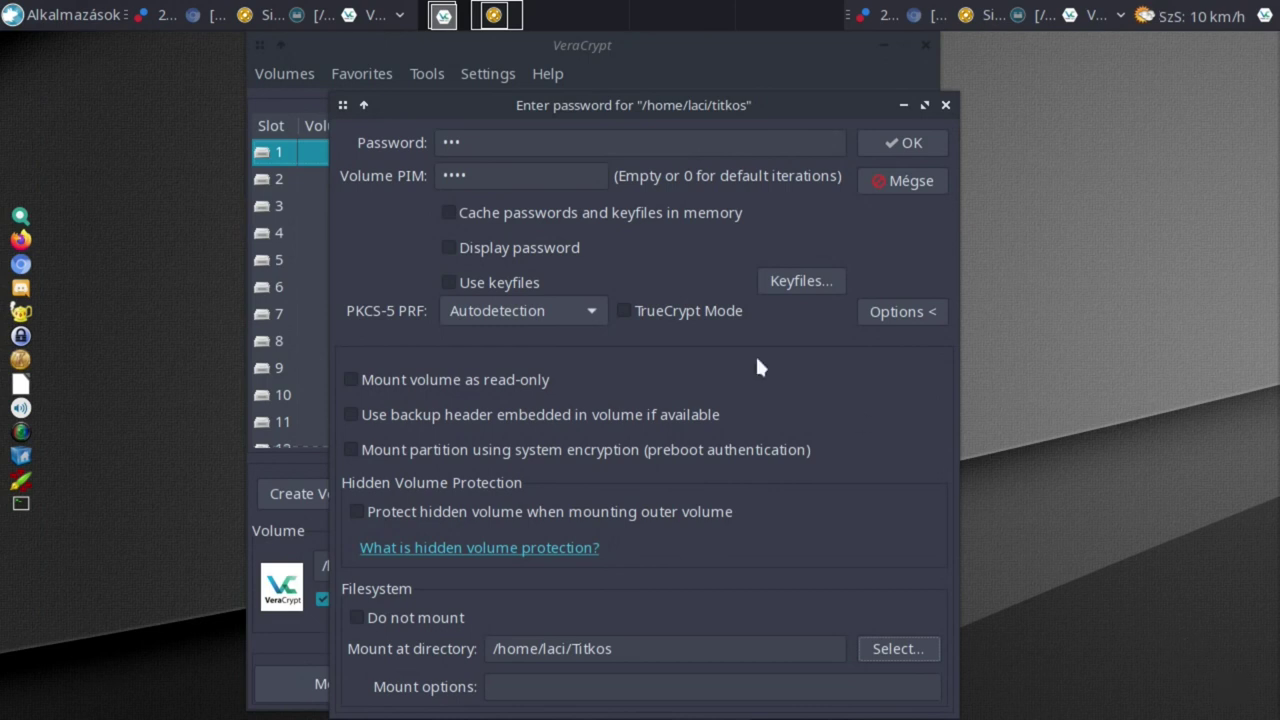
click(893, 142)
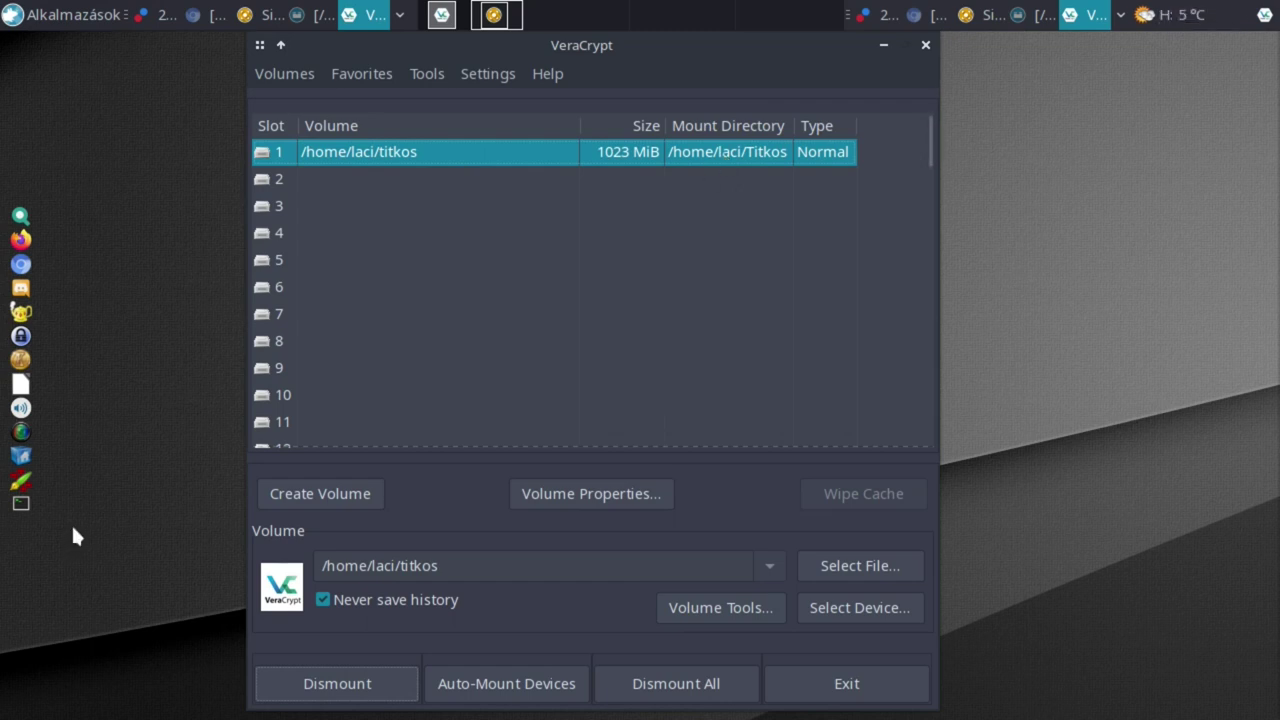
Switch to the file manager and open the home folder's Titkos directory in the pane showing /dev.
click(21, 457)
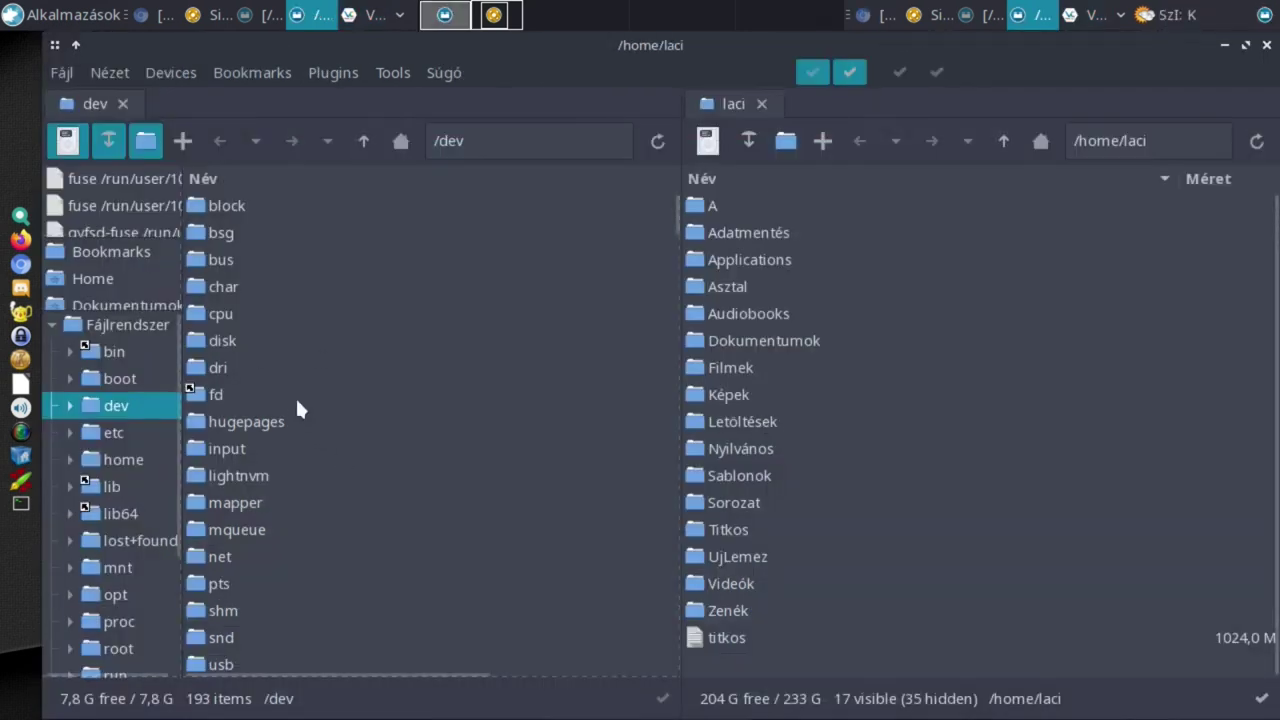
click(399, 140)
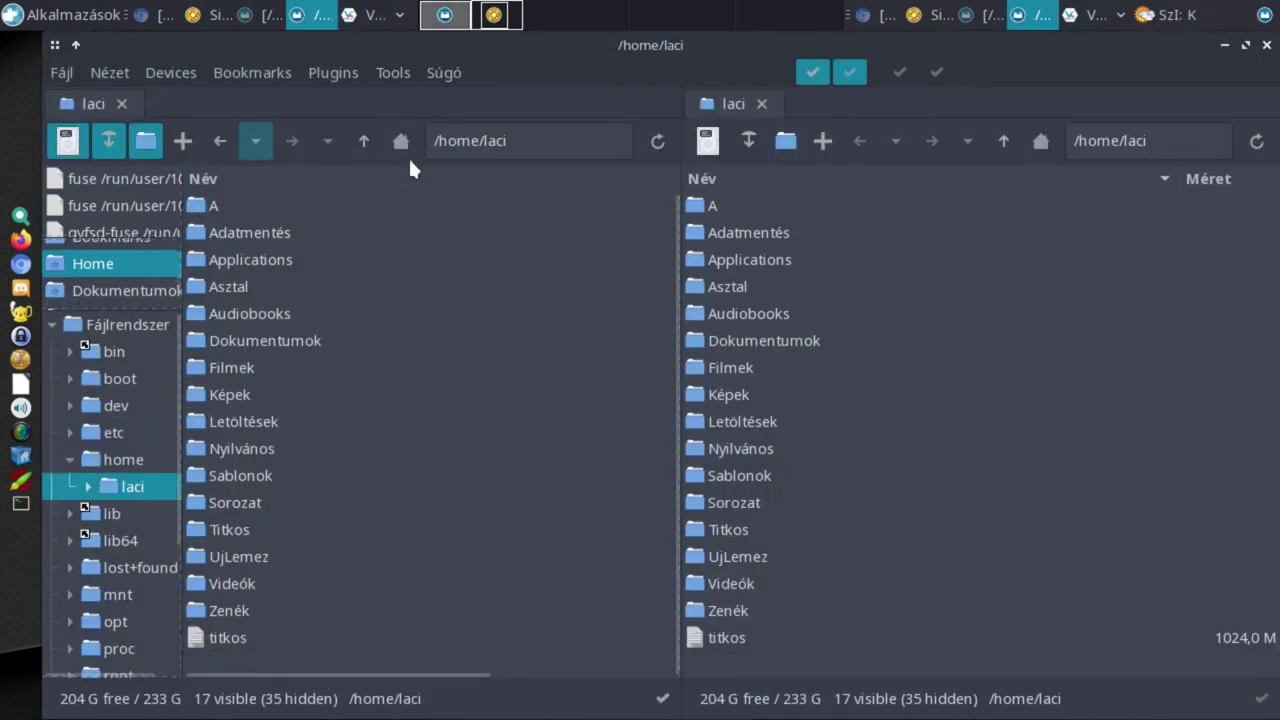
double_click(228, 530)
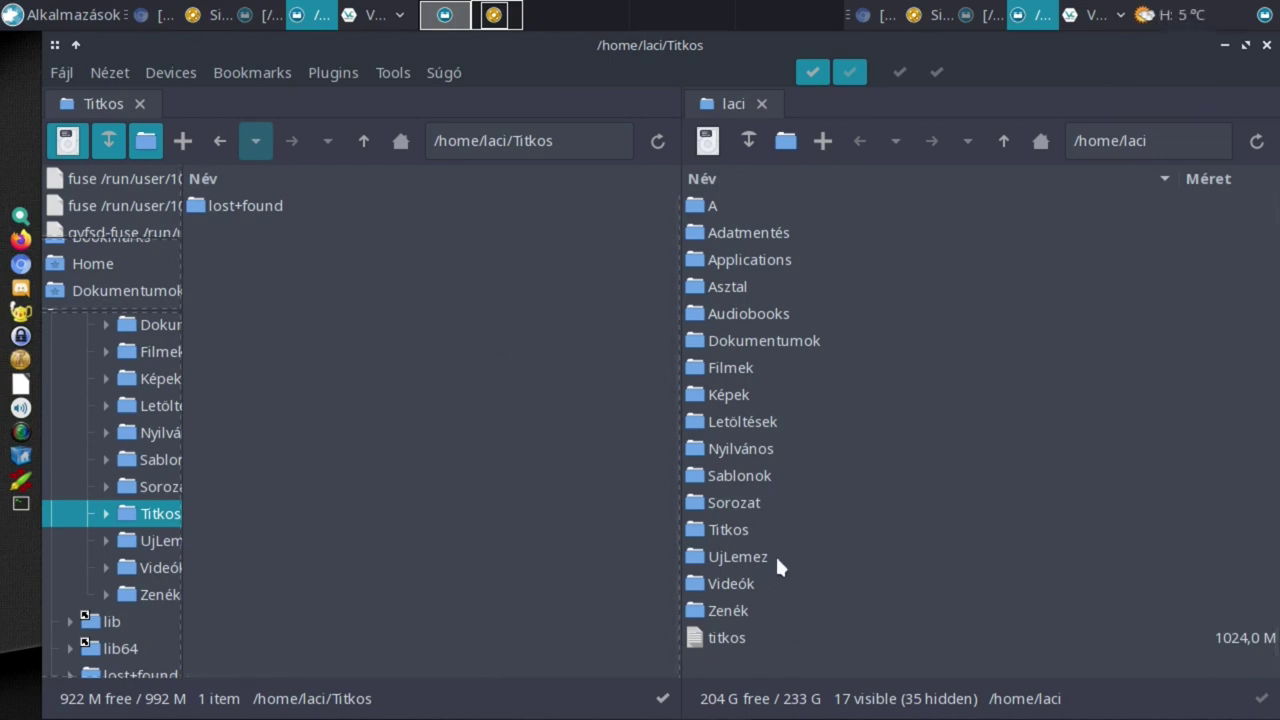
Copy MLV_Lista.ods from the Dokumentumok folder into the mounted Titkos folder.
double_click(722, 336)
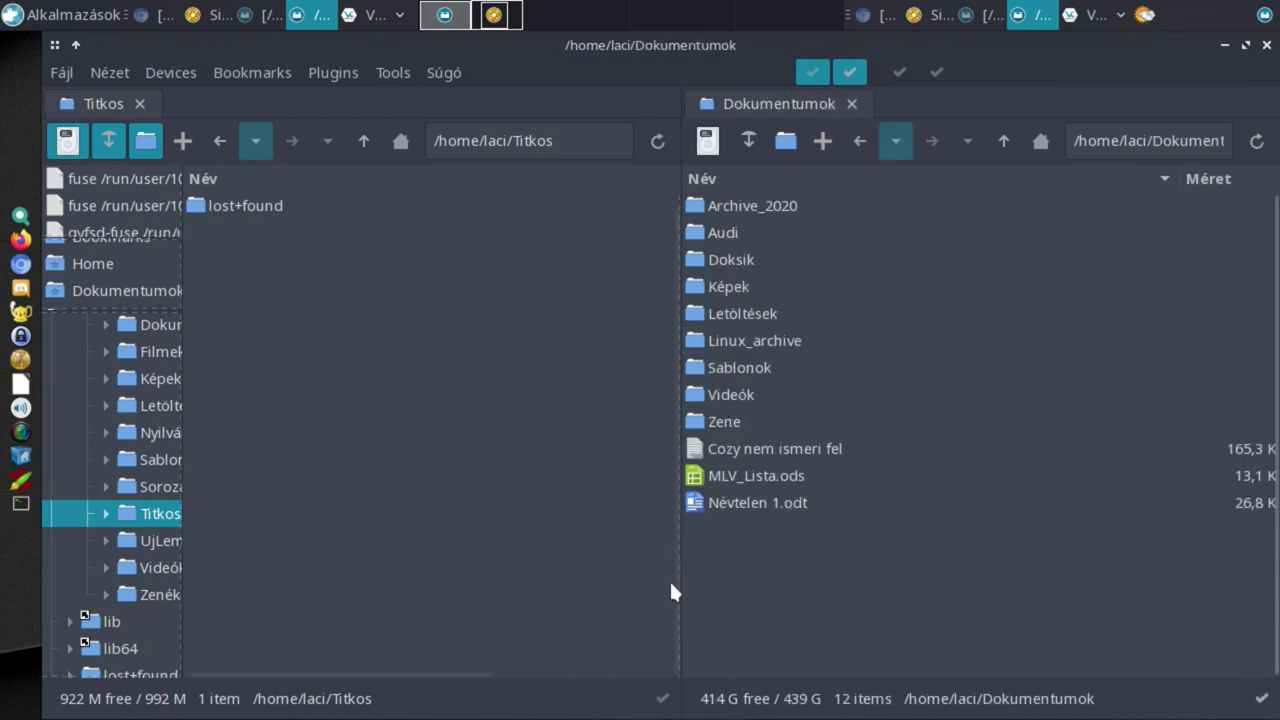
click(750, 476)
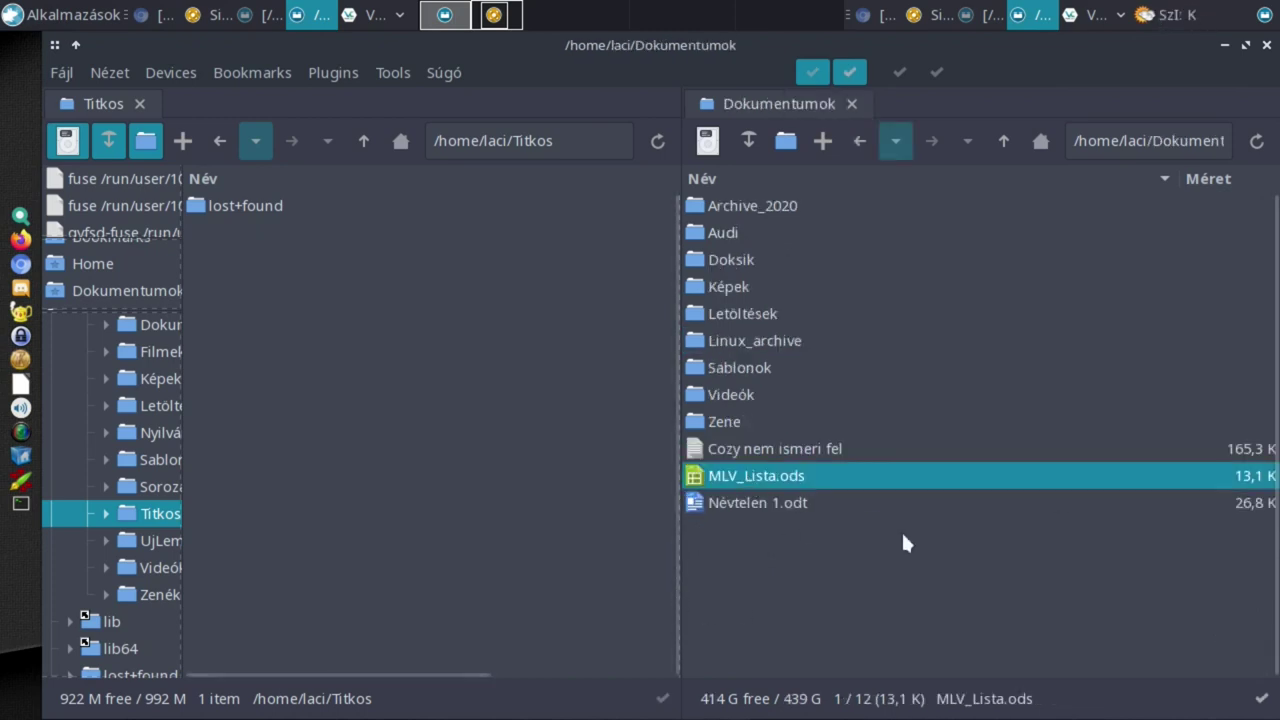
drag(750, 480, 420, 385)
click(648, 541)
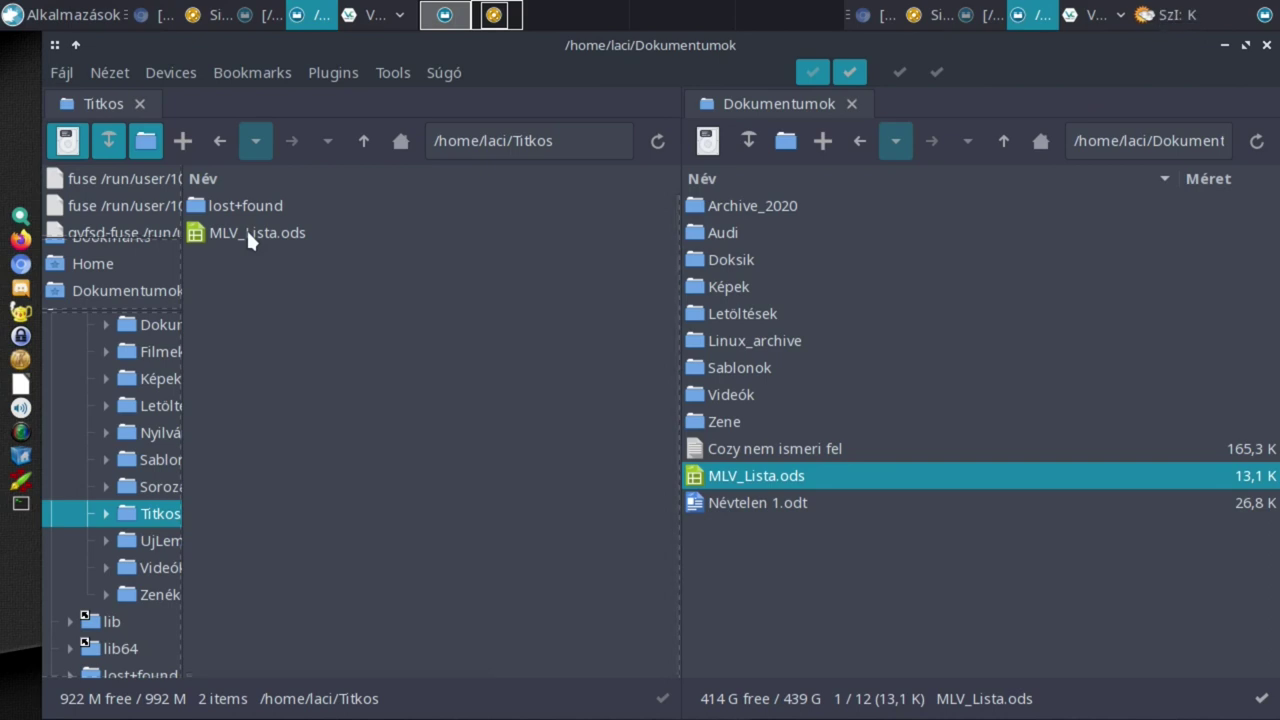
Switch back to VeraCrypt, dismount the titkos volume and exit the program.
click(359, 16)
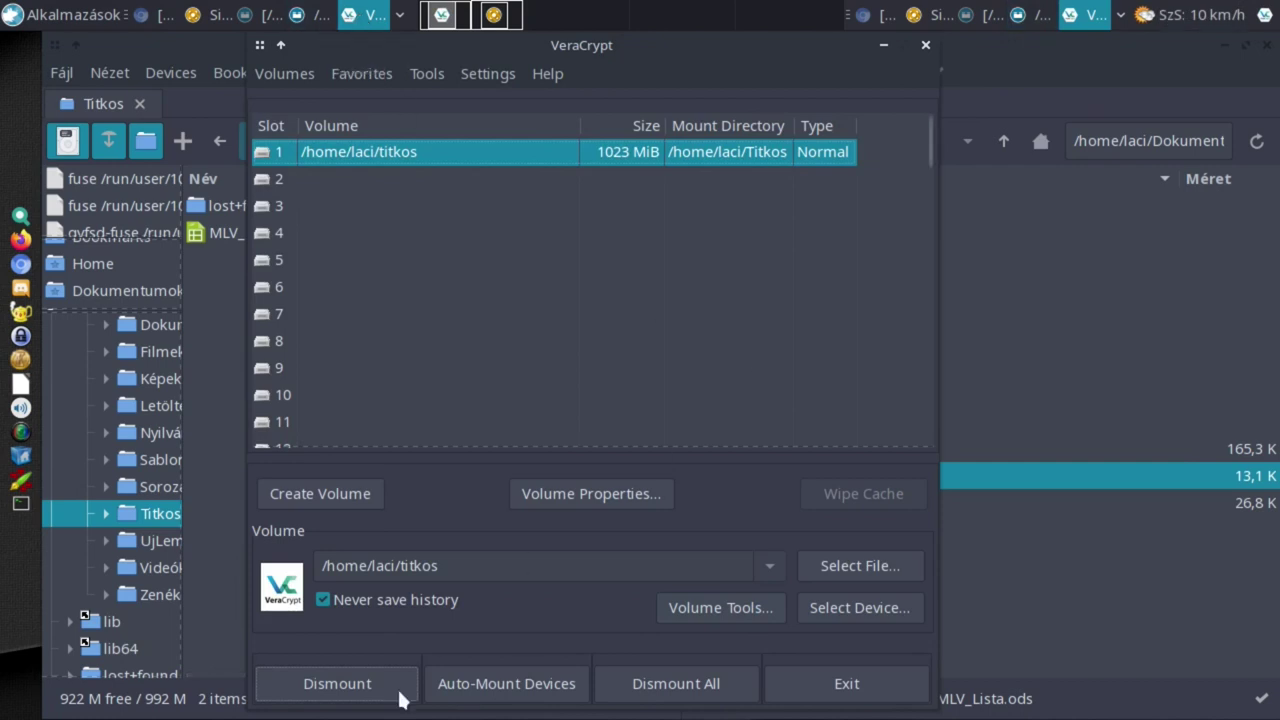
click(357, 686)
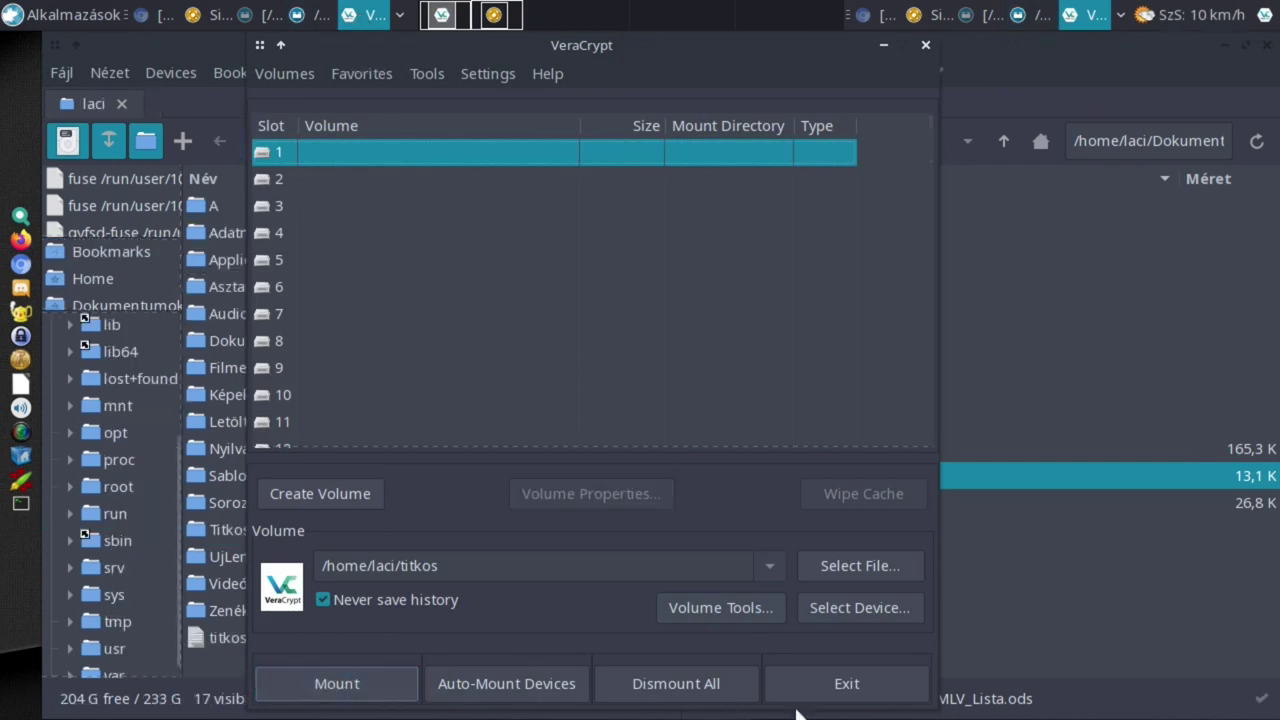
click(846, 684)
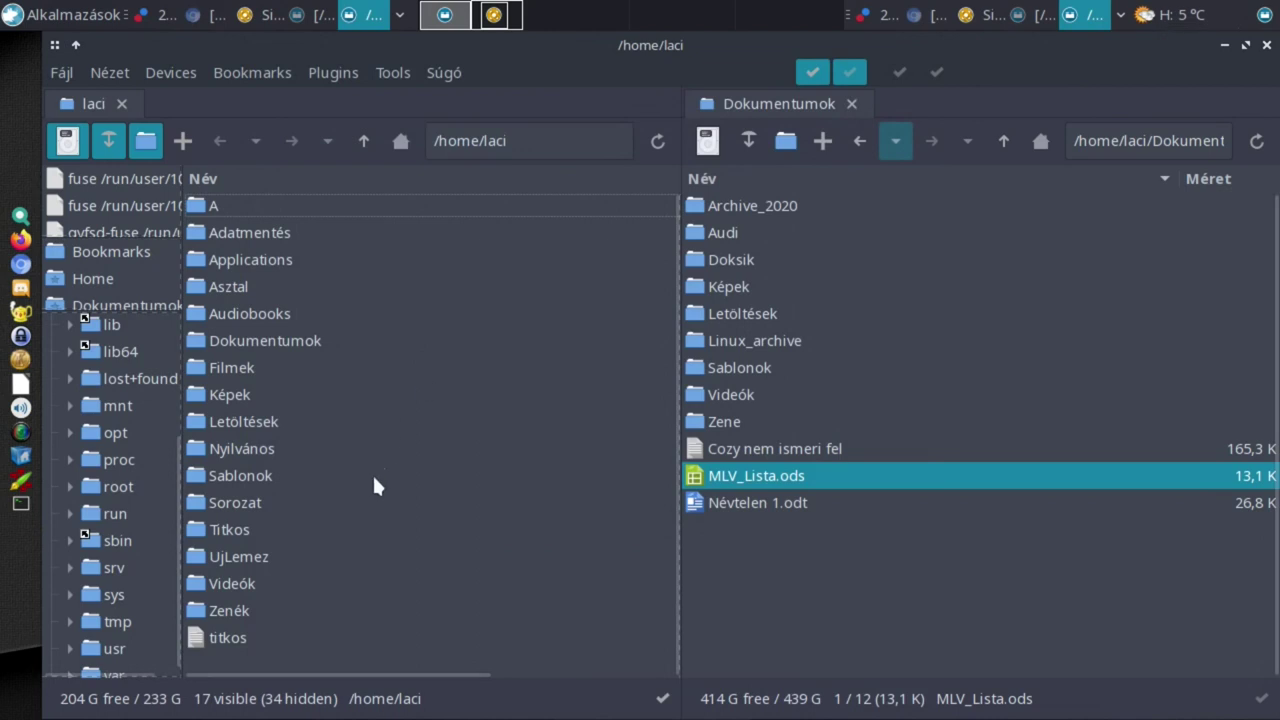
Check the contents of the Titkos folder after the dismount and minimize the file manager.
double_click(234, 528)
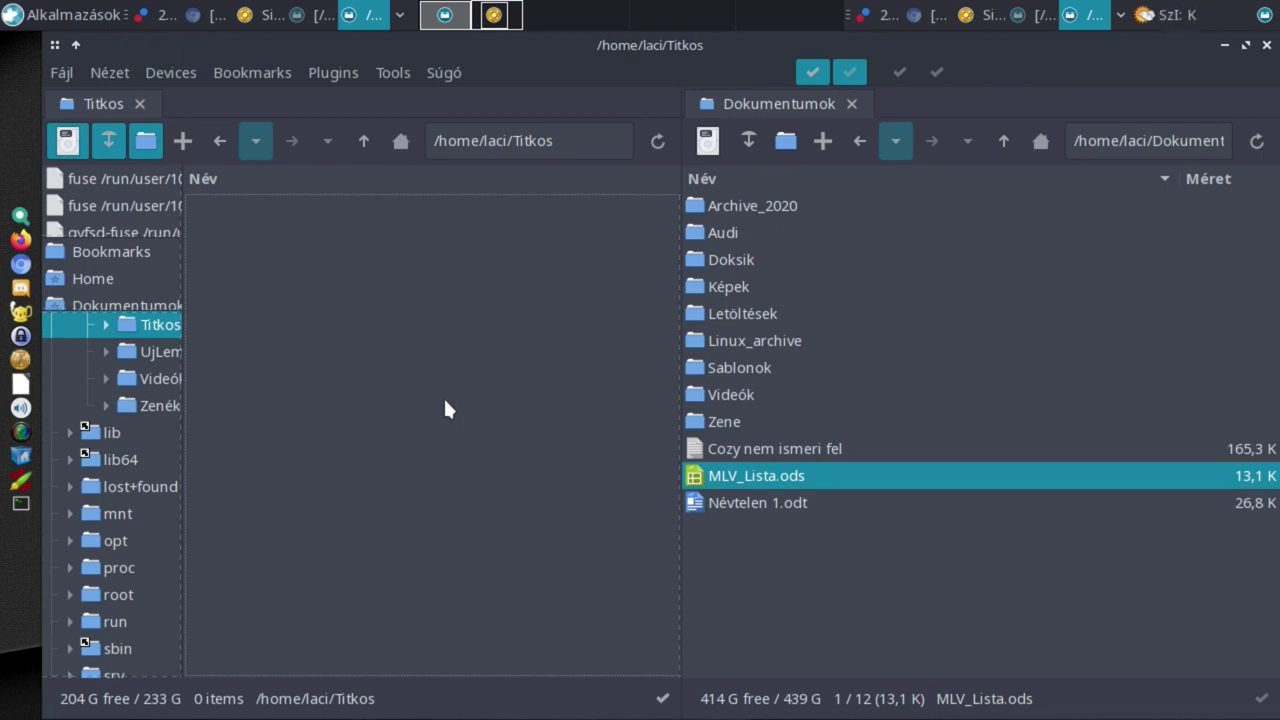
click(1223, 46)
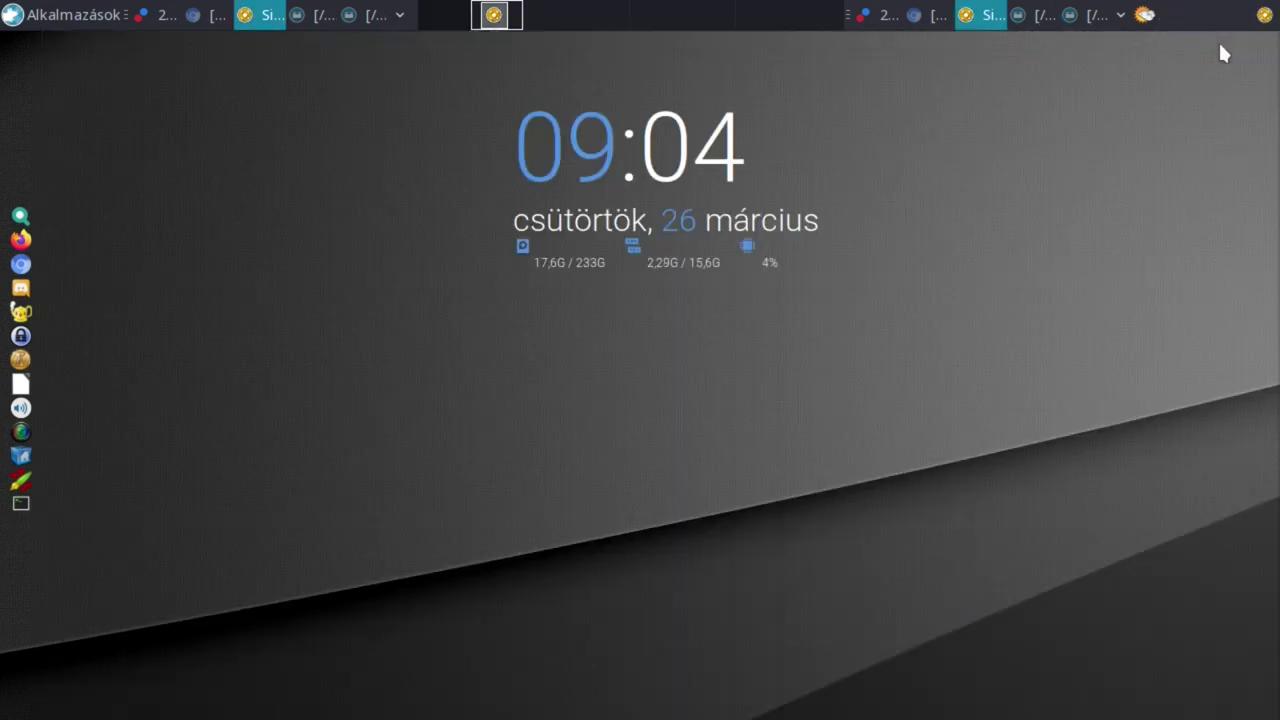